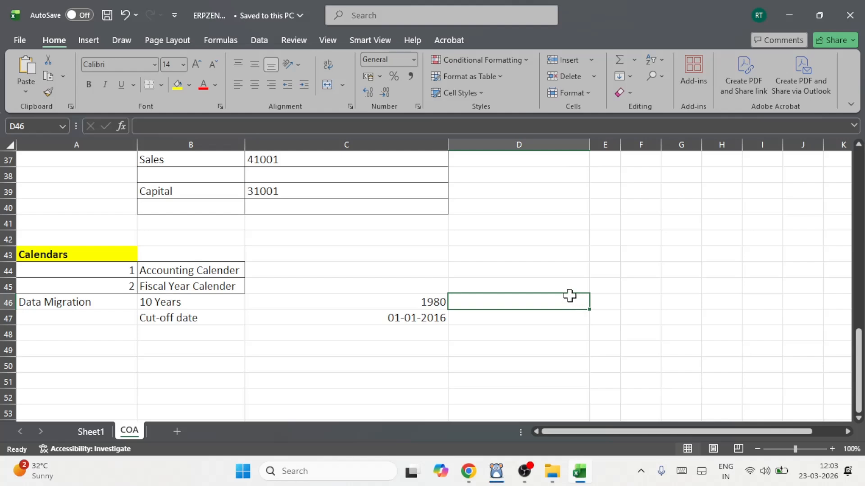
Review the calendar types, data migration year and cut-off date listed under Calendars in the COA sheet.
left_click(201, 271)
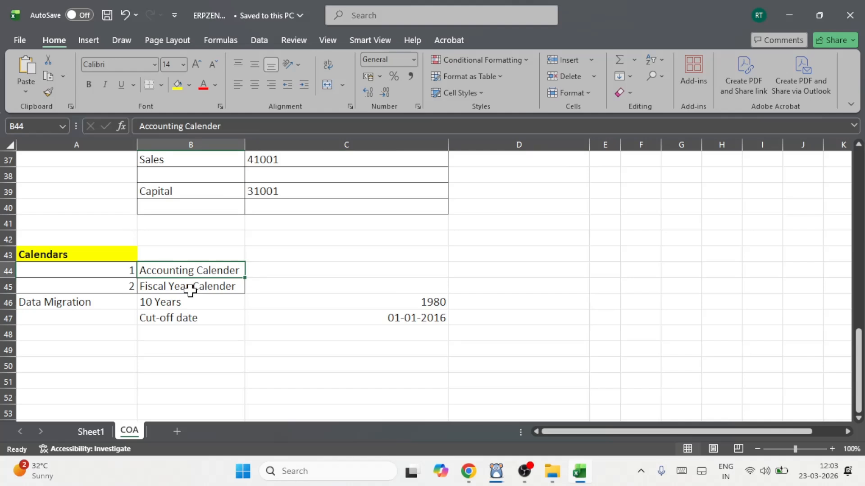
left_click(190, 291)
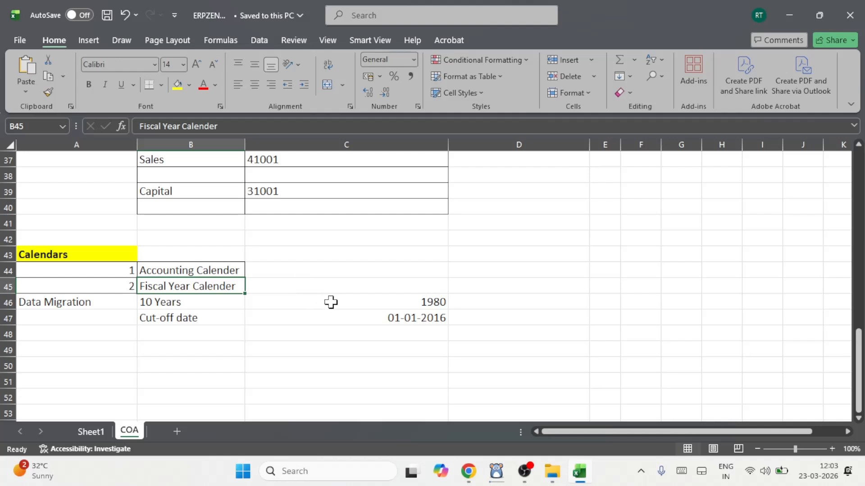
left_click(389, 301)
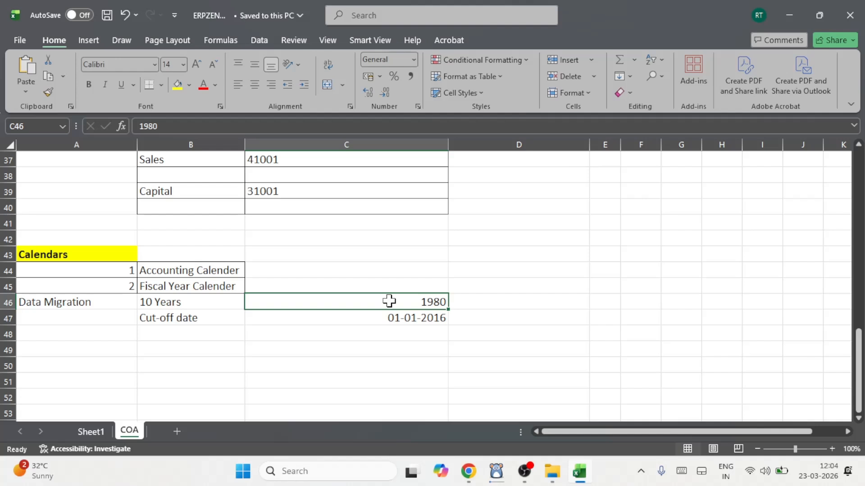
left_click(431, 324)
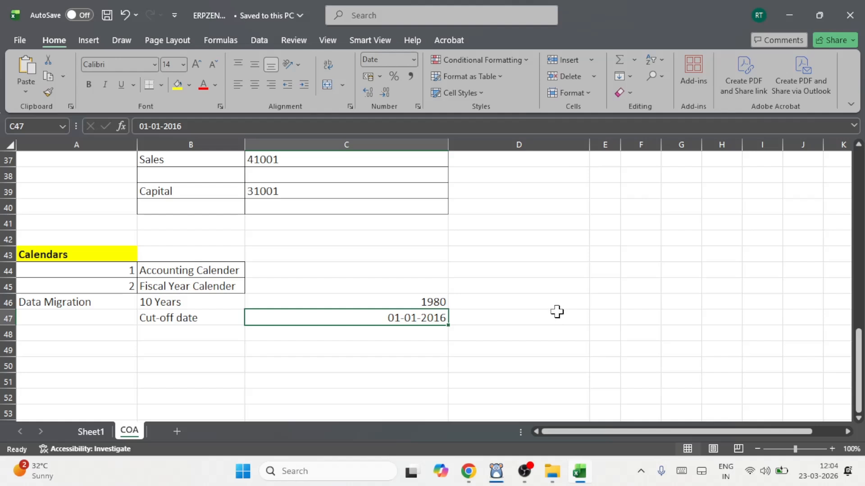
Switch to Chrome, sign in to Oracle Applications Cloud with the prefilled credentials and open Setup and Maintenance.
left_click(469, 472)
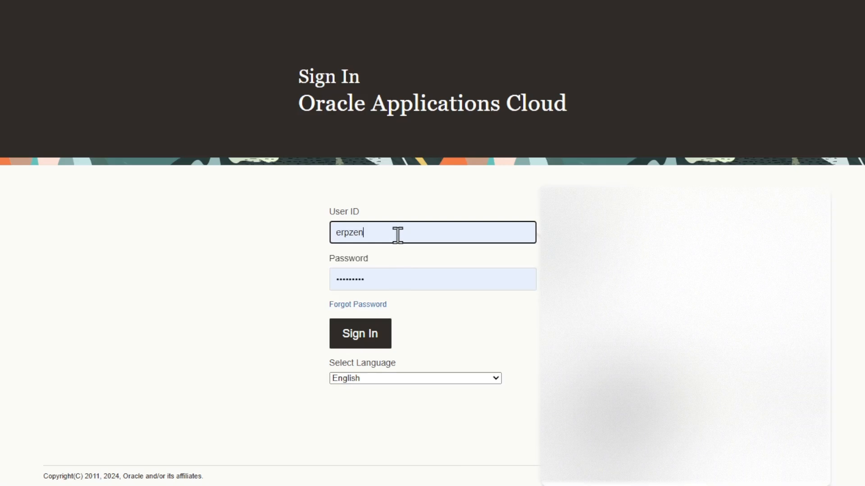
left_click(399, 283)
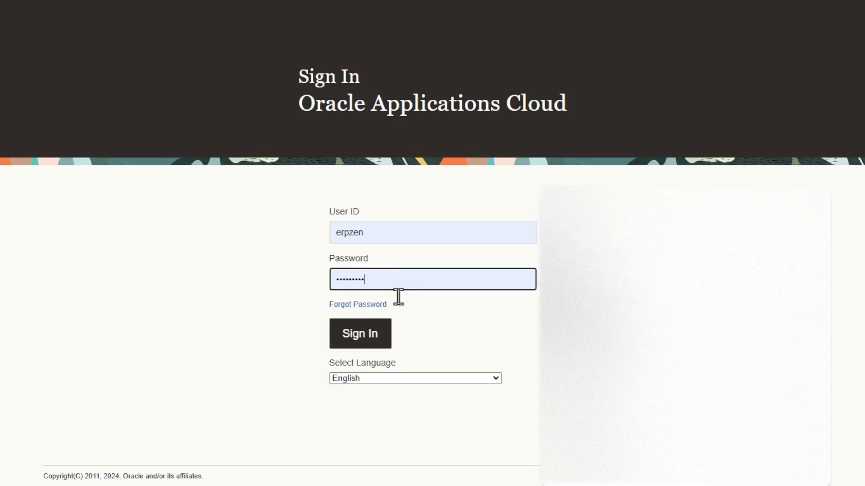
left_click(381, 341)
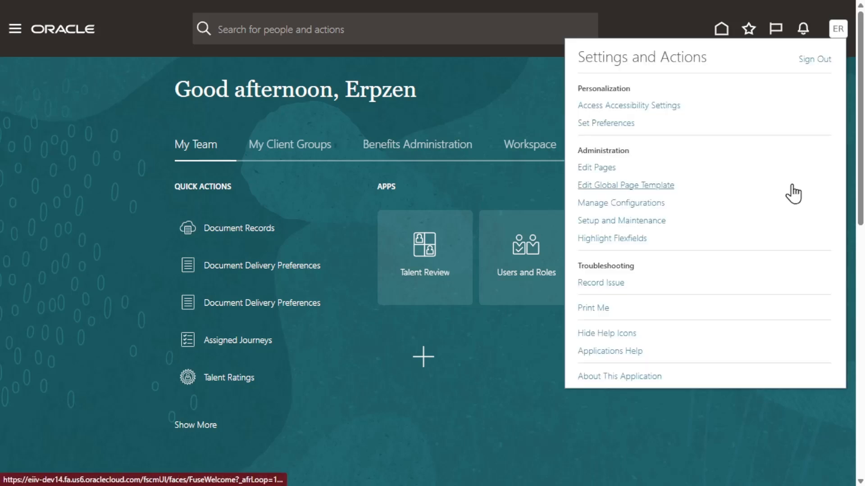
left_click(629, 220)
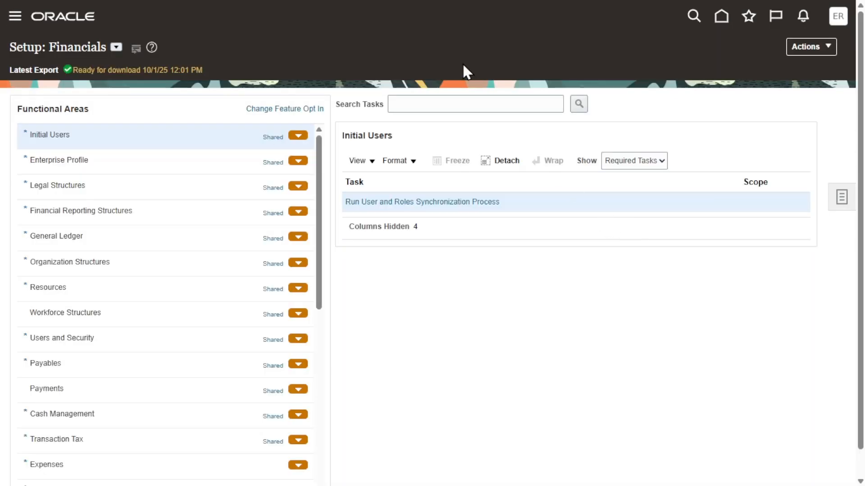
Search the setup tasks for %Man%Acc%Cal% and open Manage Accounting Calendars.
left_click(461, 102)
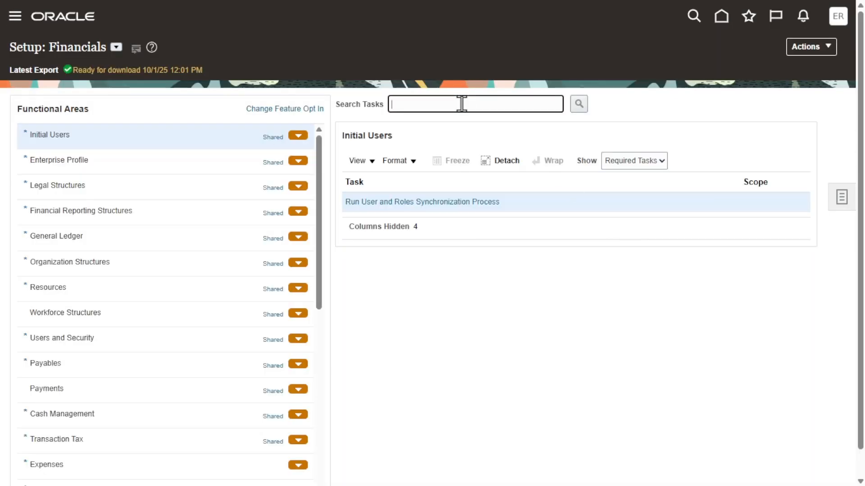
type("%Man%%%")
key("Left")
key("Left")
key("Left")
key("Right")
type("Acc")
key("Right")
type("Cal")
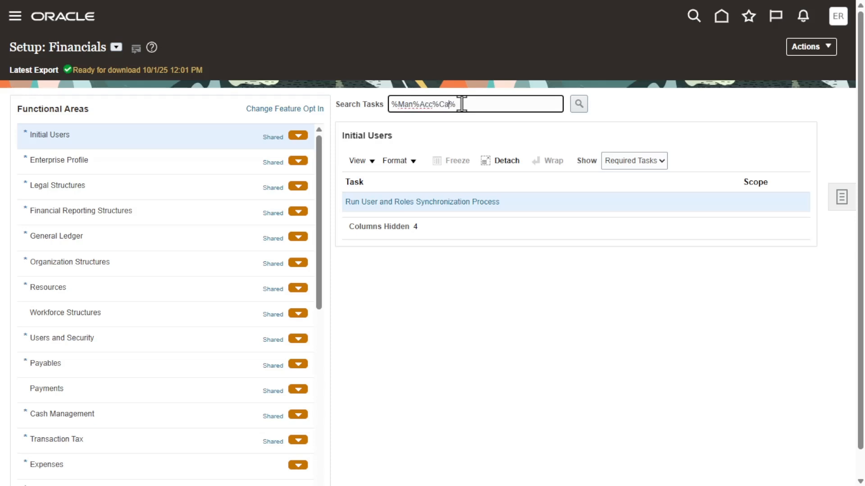
key("Return")
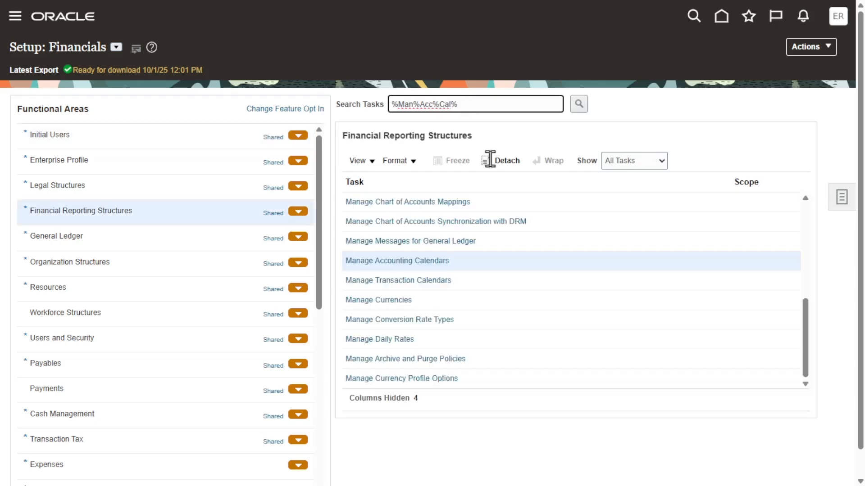
left_click(423, 261)
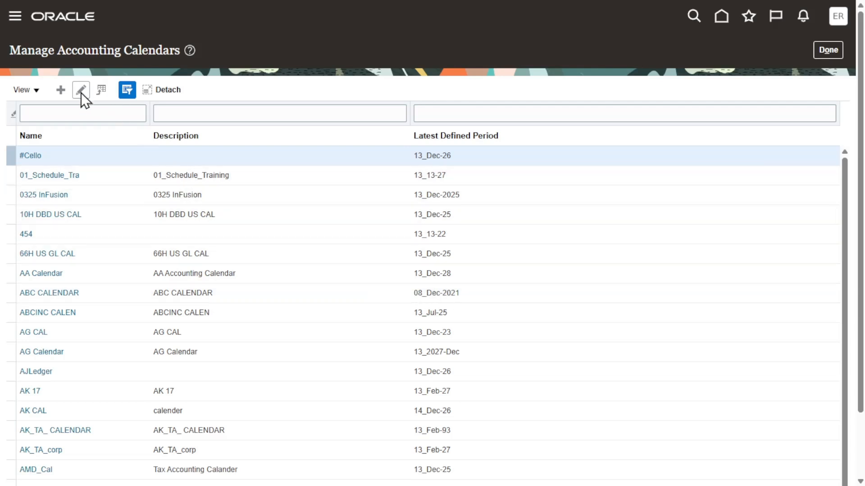
Create a new accounting calendar named Erpzen with the description "Erpzen Accounting Calender".
left_click(60, 88)
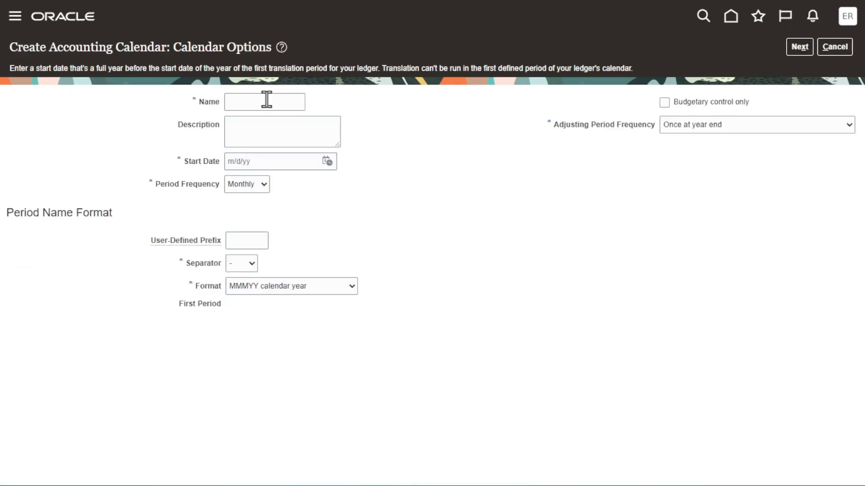
left_click(266, 100)
type("Erpzen")
key("Tab")
type("Erpzen Accounting Calender")
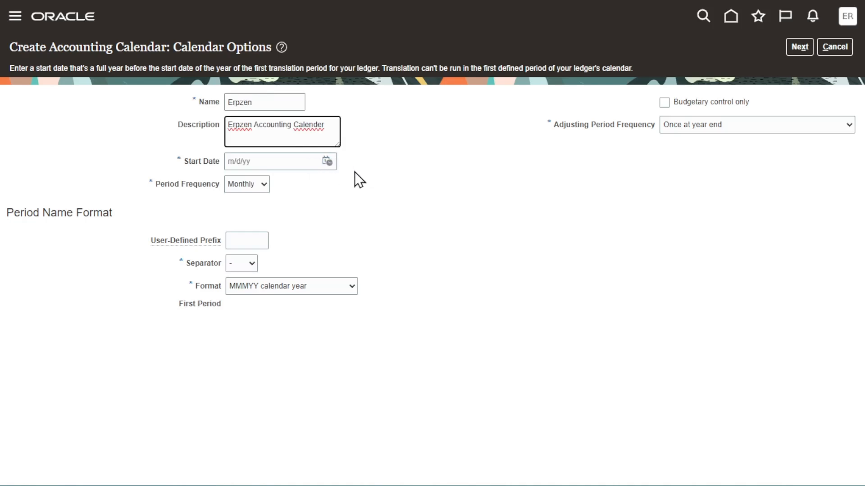
Check the cut-off date in the Excel sheet and set the new calendar's start date to 1/1/16.
key("alt+Tab")
left_click(413, 317)
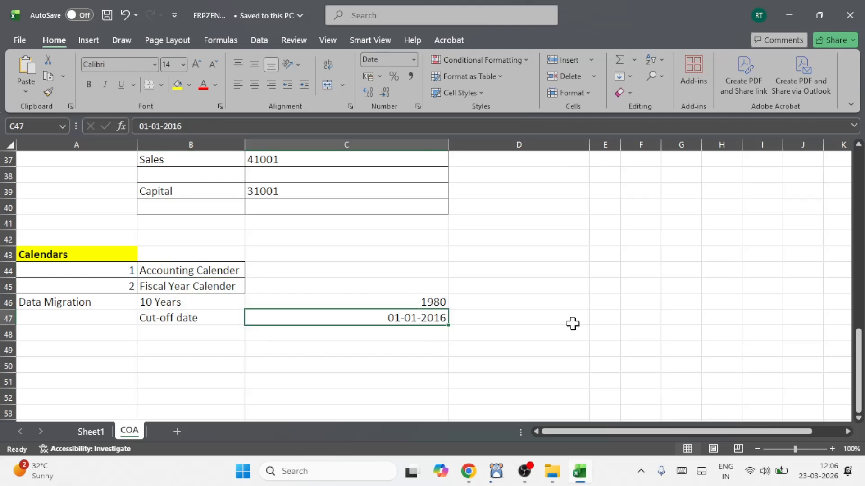
left_click(465, 476)
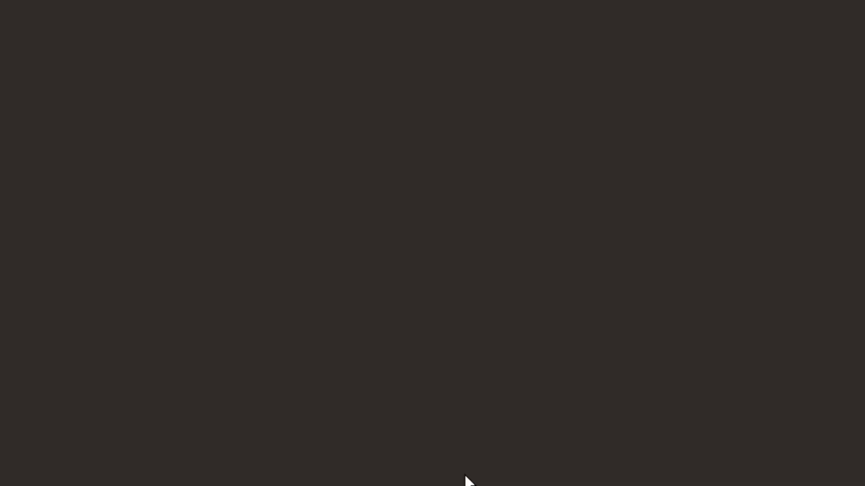
left_click(325, 163)
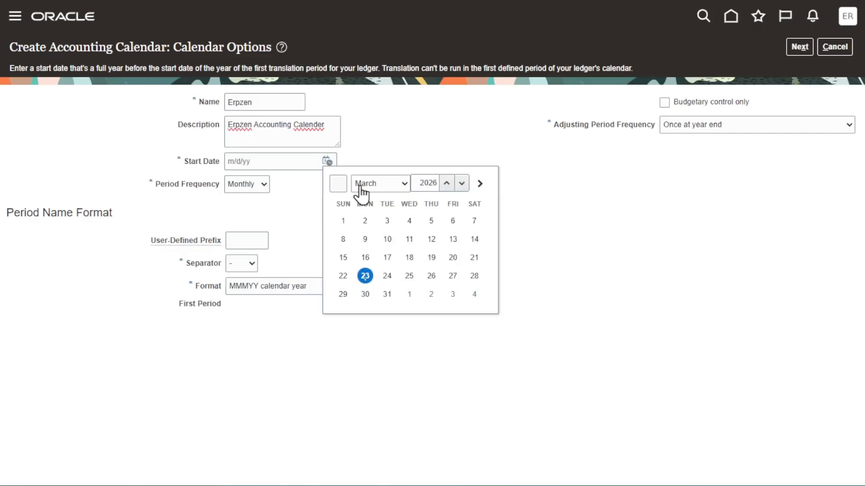
left_click(398, 183)
left_click(396, 200)
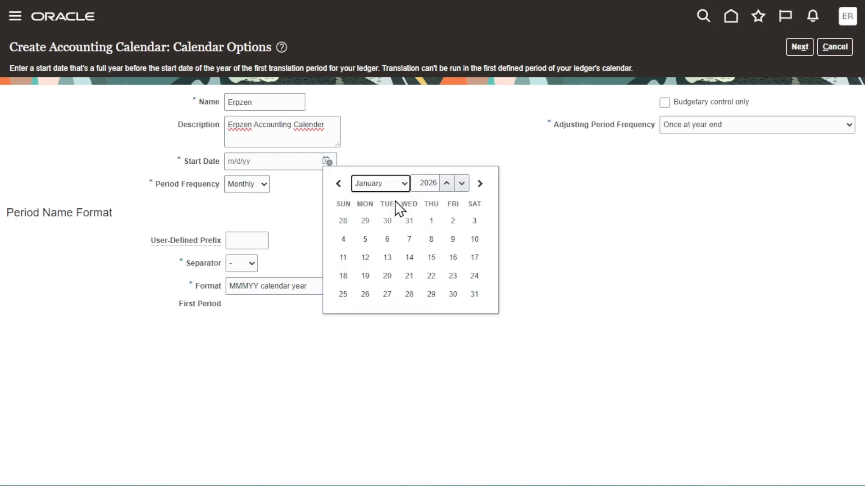
left_click(426, 185)
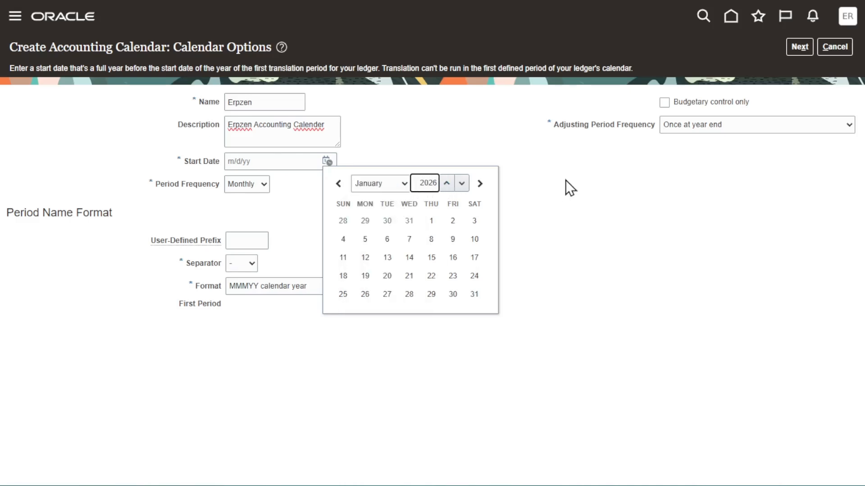
key("BackSpace")
key("BackSpace")
type("16")
key("Return")
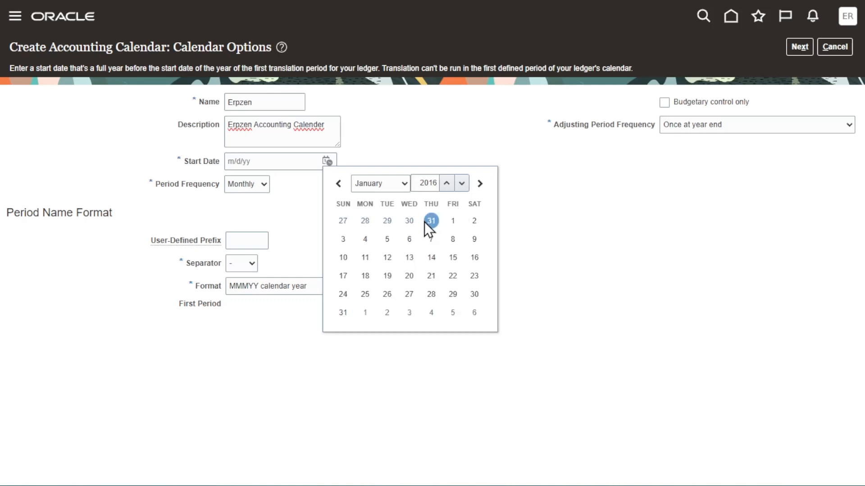
left_click(453, 221)
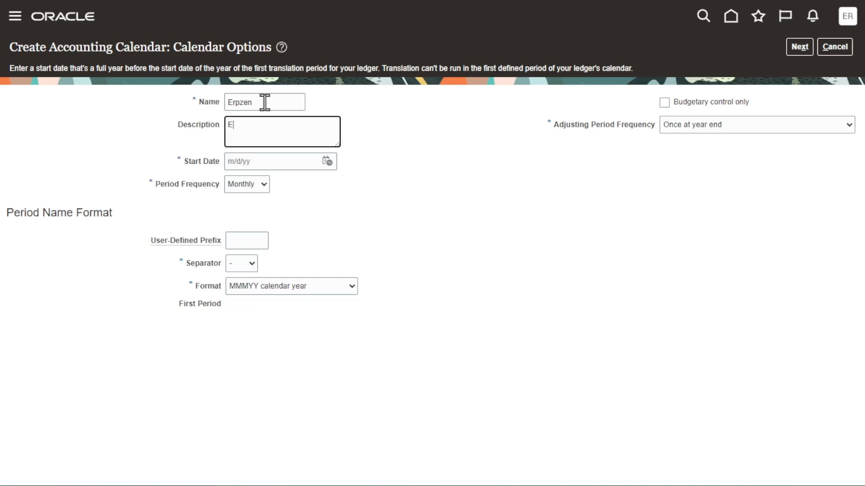
type("rpzen Accounting Calender")
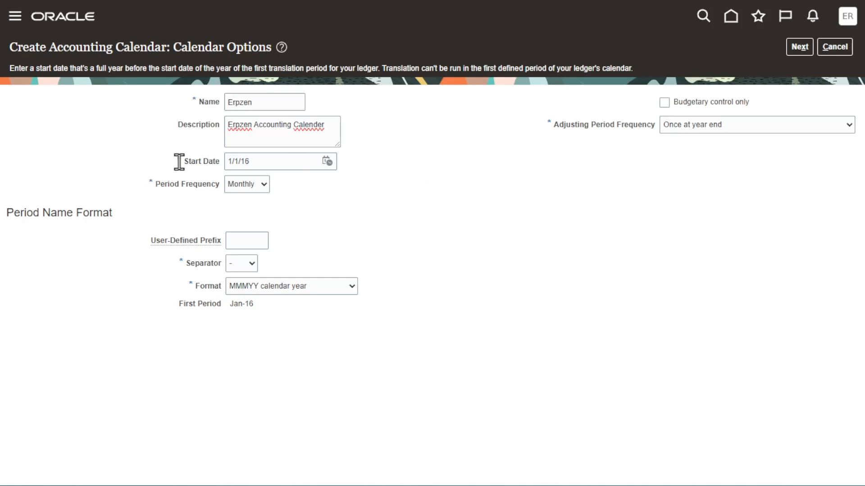
Select Monthly as the period frequency of the accounting calendar.
left_click_drag(178, 162, 193, 164)
left_click(252, 185)
left_click(255, 263)
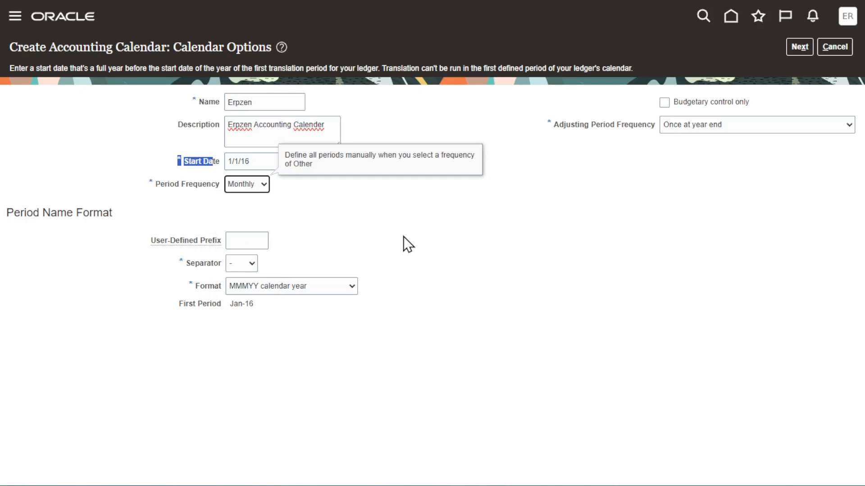
left_click(260, 185)
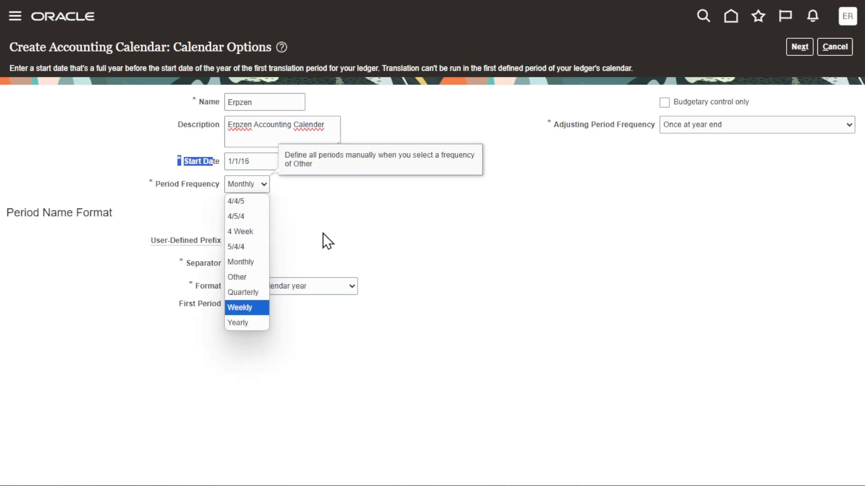
Try a slash as the period name separator, checking the first period name, and set it back to a hyphen.
left_click(241, 264)
left_click(236, 310)
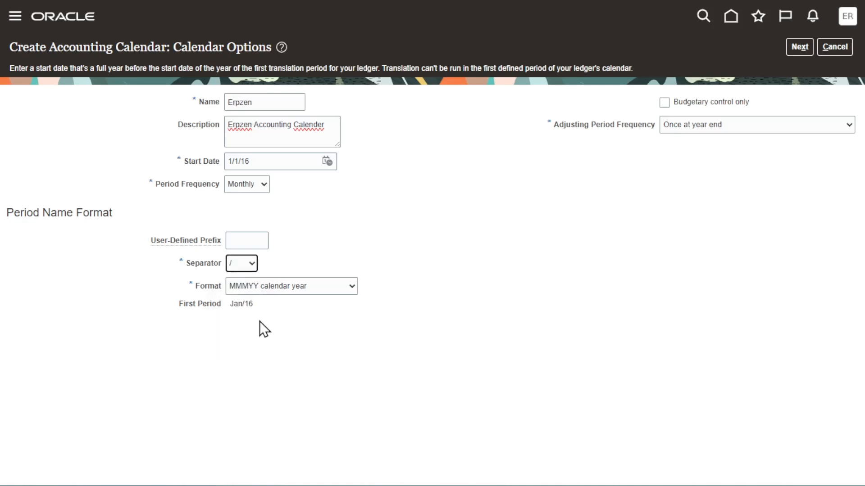
left_click(247, 261)
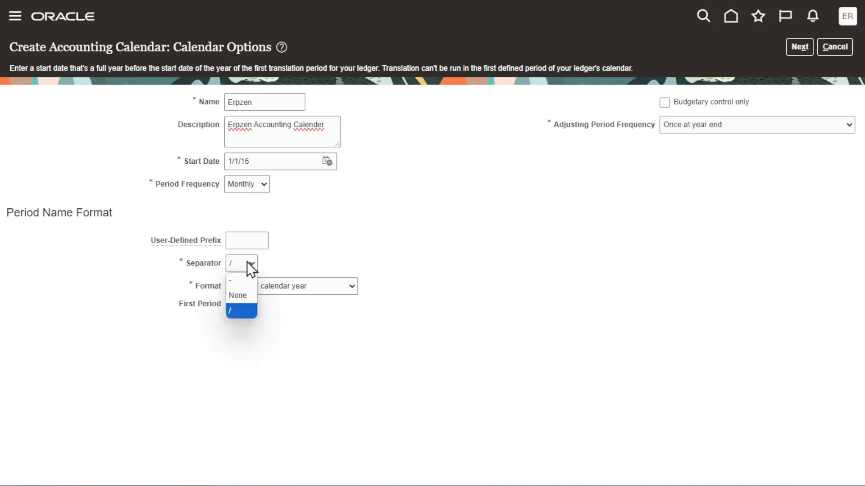
left_click(244, 282)
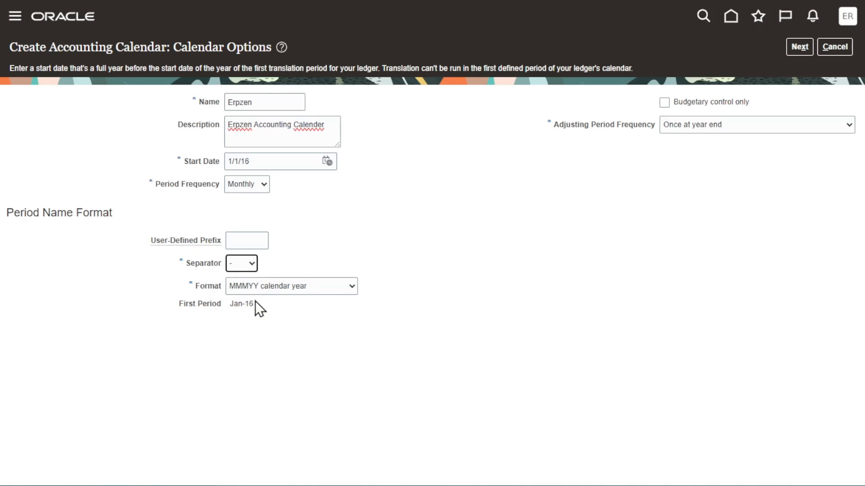
left_click_drag(256, 304, 230, 307)
left_click(545, 216)
Choose Once at year end as the adjusting period frequency and proceed from the calendar options to the period details.
left_click(732, 124)
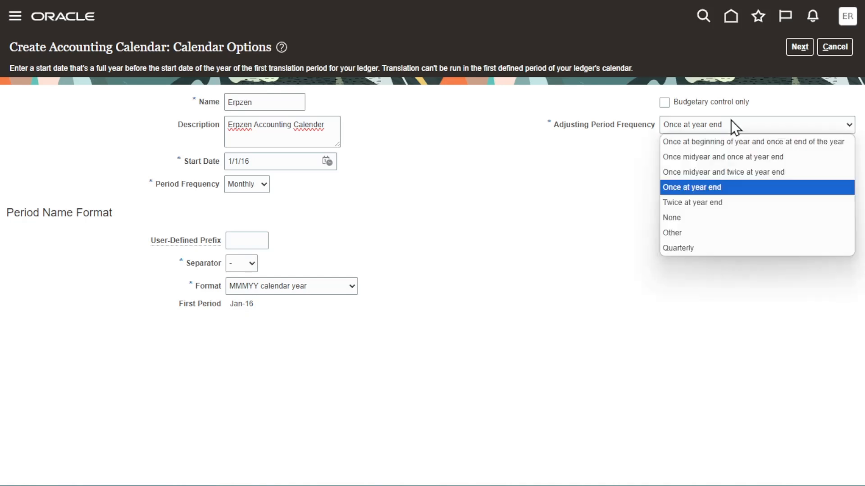
left_click(696, 191)
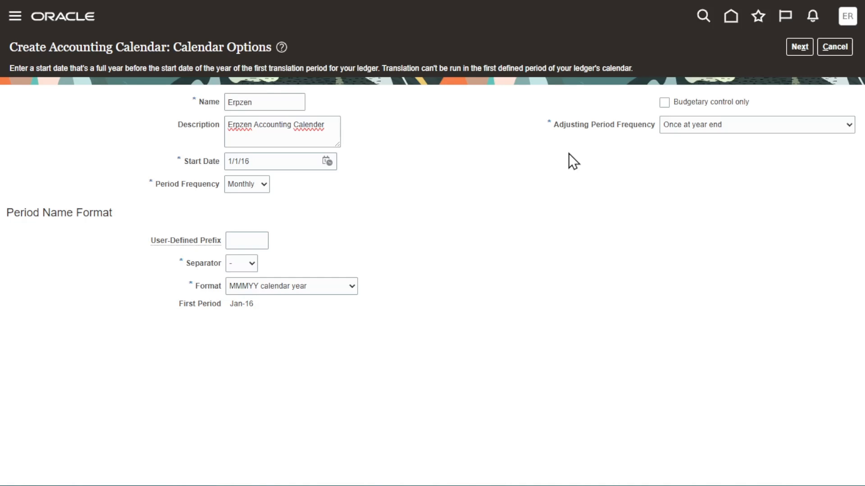
left_click(266, 284)
left_click(265, 283)
left_click(745, 126)
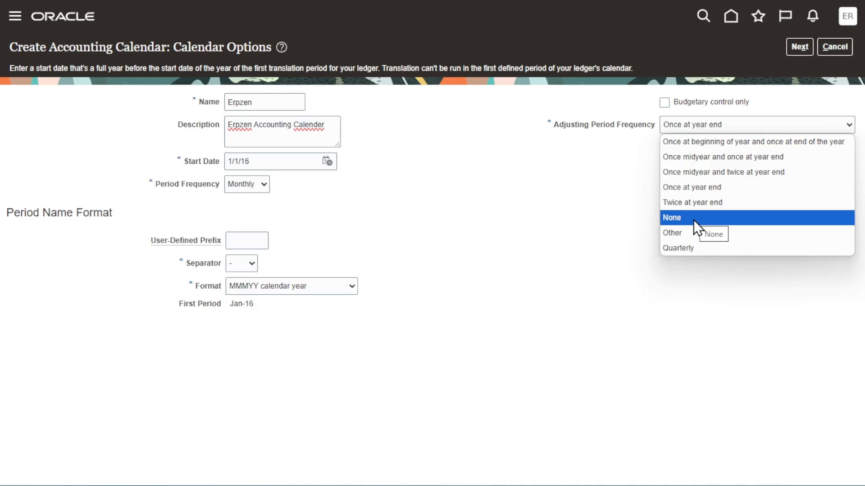
left_click(702, 190)
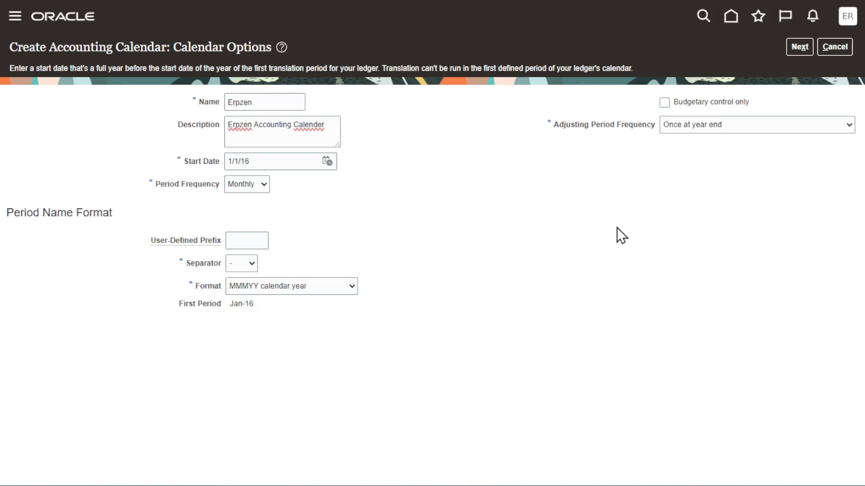
left_click(699, 124)
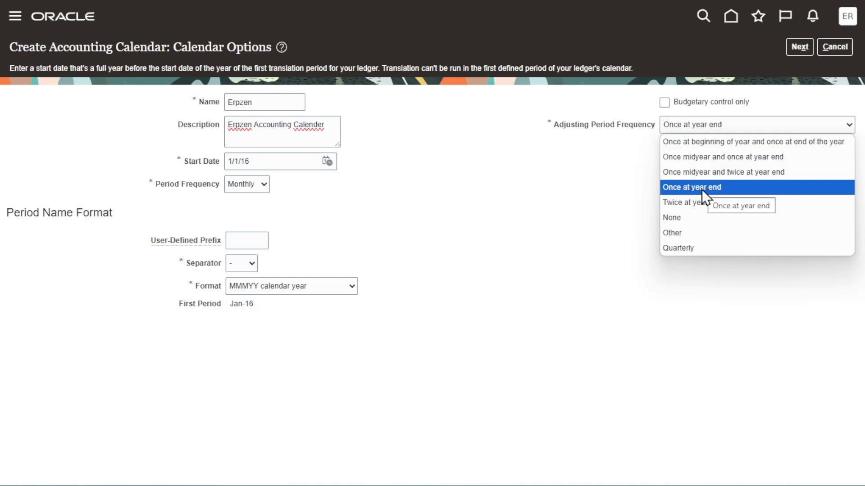
left_click(617, 228)
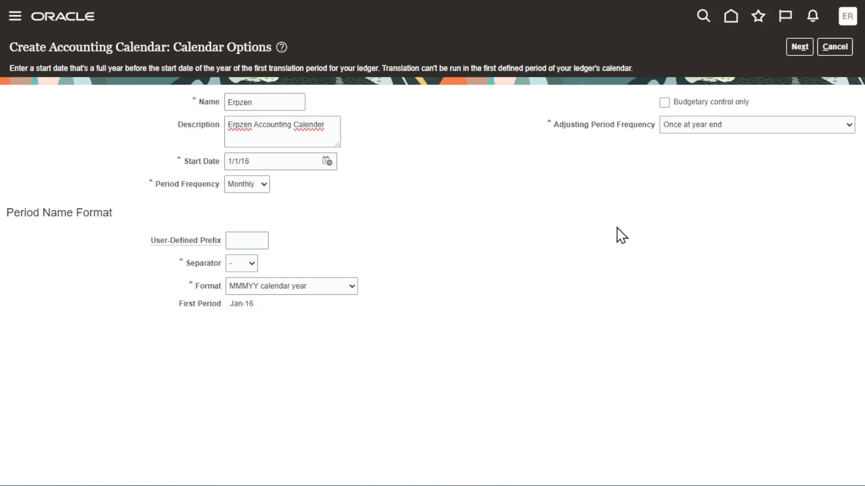
left_click(796, 47)
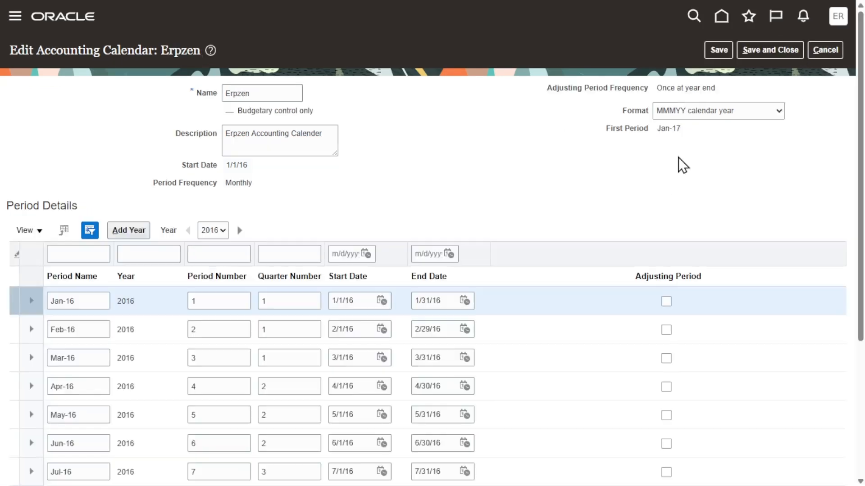
Add the year 2017 to the Erpzen calendar's period details and open the list of years.
left_click(141, 232)
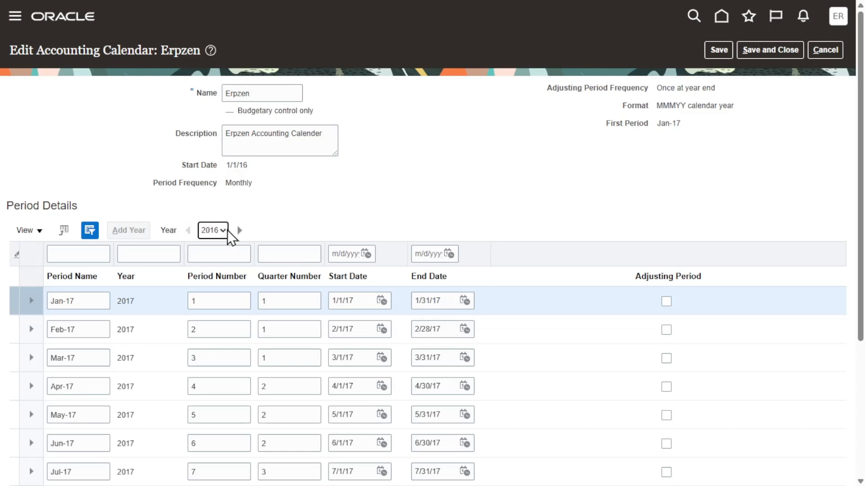
left_click(224, 231)
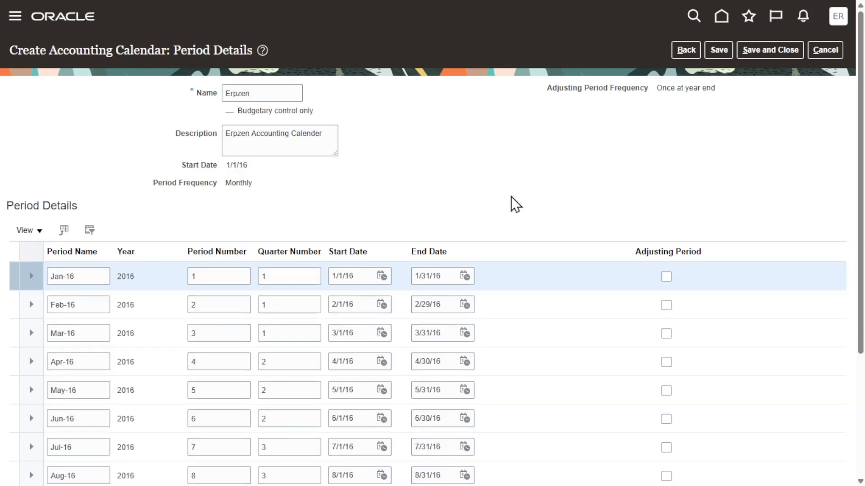
Look through the 2016 monthly periods of the new Erpzen accounting calendar and save the calendar.
scroll(516, 205, "down", 4)
scroll(516, 205, "up", 4)
left_click(719, 50)
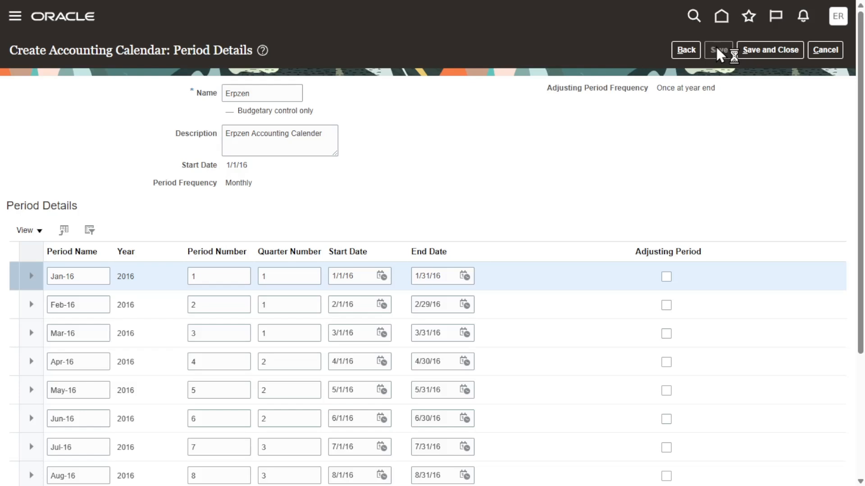
Save and close the Erpzen calendar, leave the accounting calendar task and return to the home page.
left_click(795, 55)
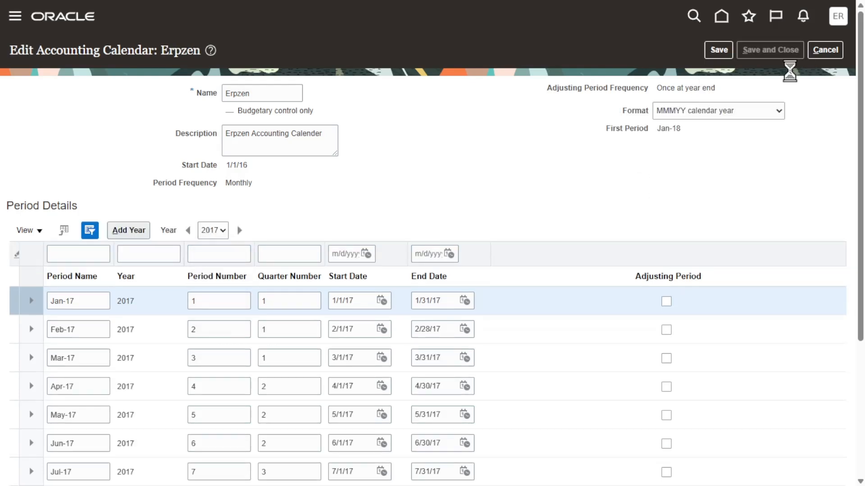
left_click(827, 50)
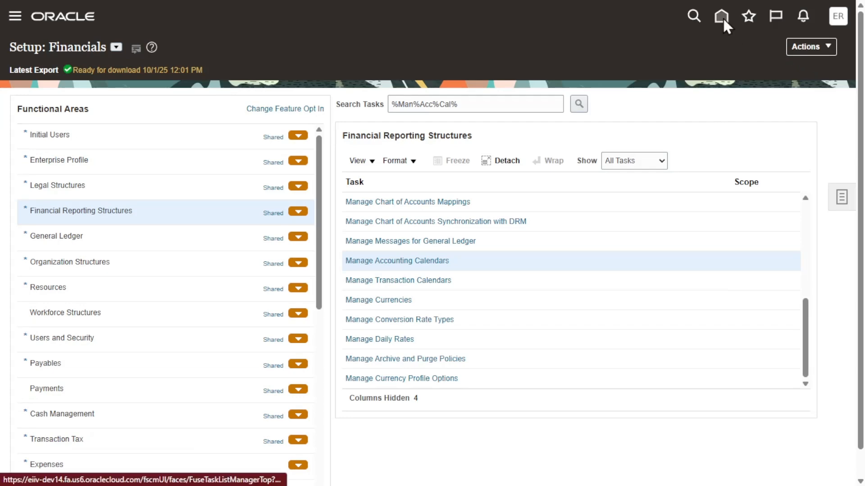
left_click(721, 17)
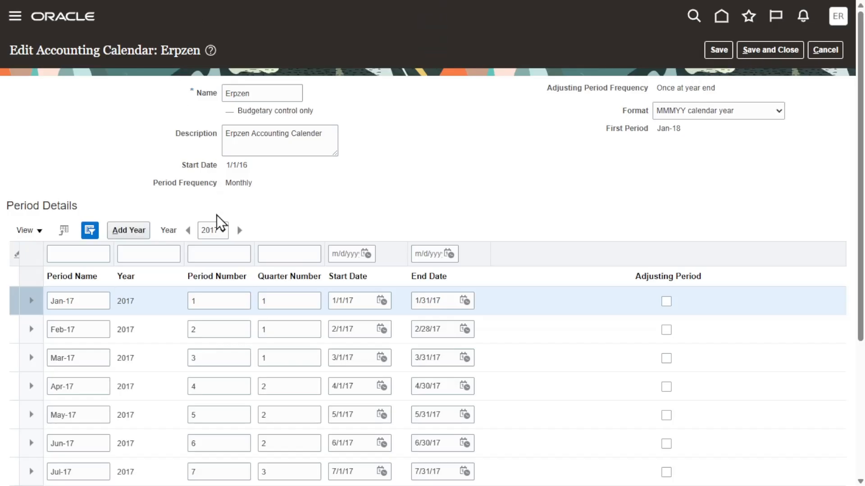
Open the list of available years in the Erpzen calendar's period details.
left_click(223, 230)
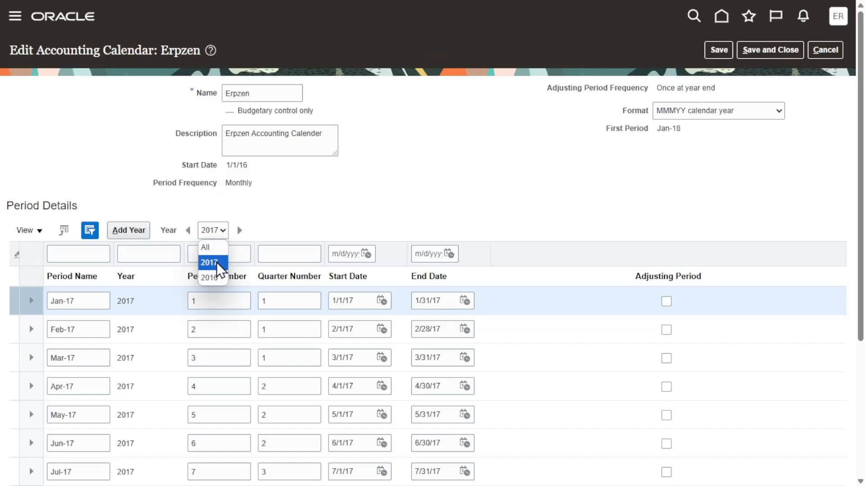